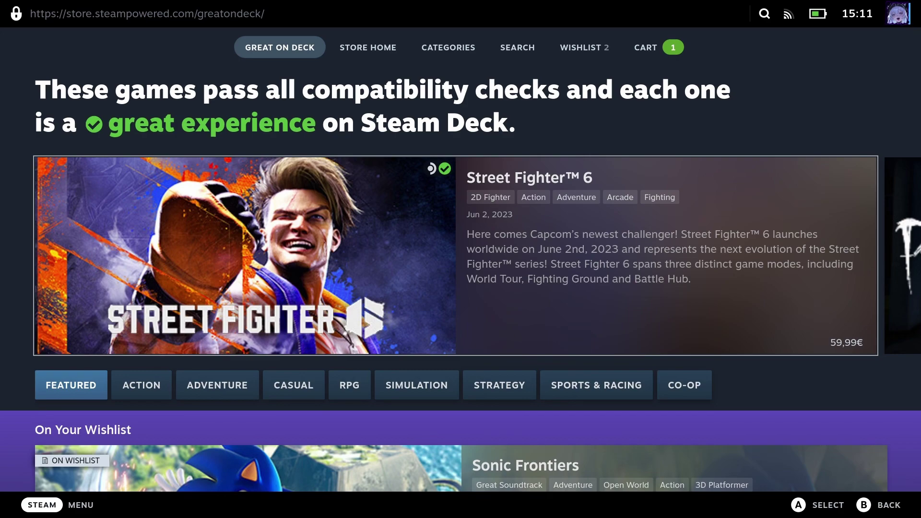
Leave the store and switch the Steam Deck from Gaming Mode to the desktop through the power options.
key(Escape)
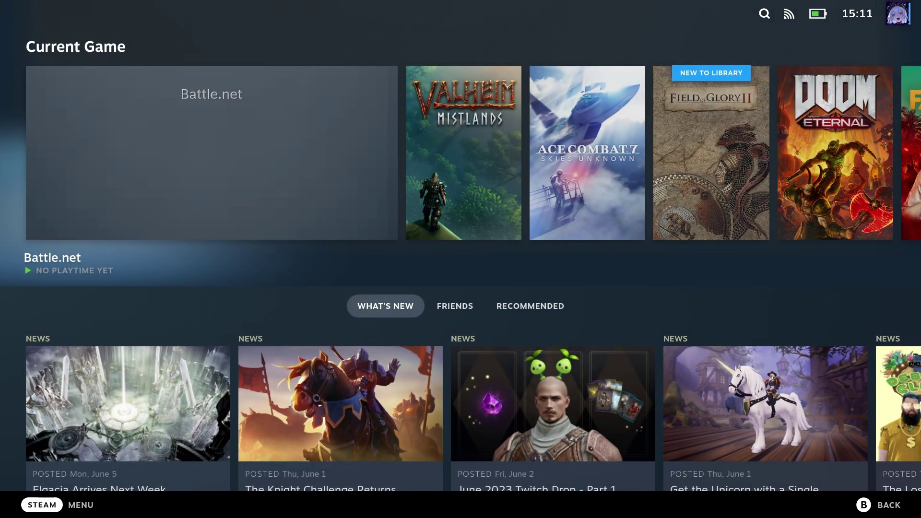
key(ctrl+1)
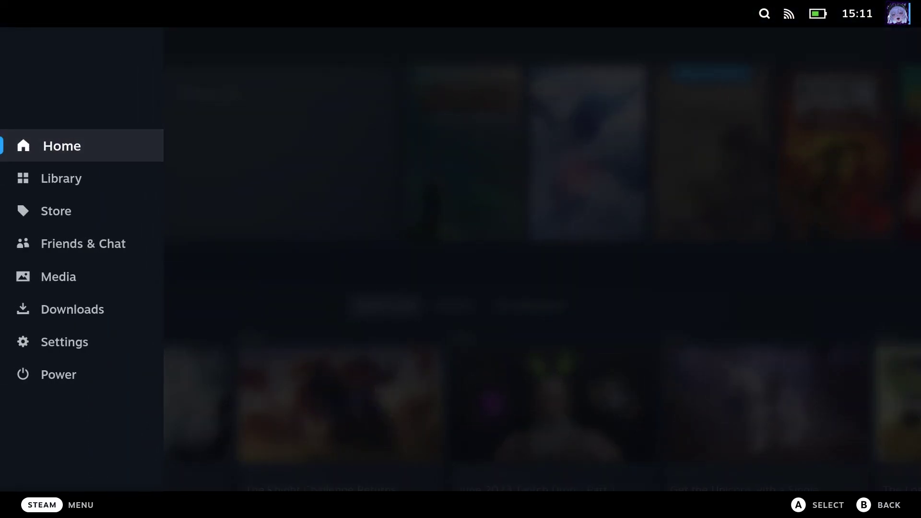
key(Down)
key(Down)
key(Down)
key(Down)
key(Down)
key(Down)
key(Down)
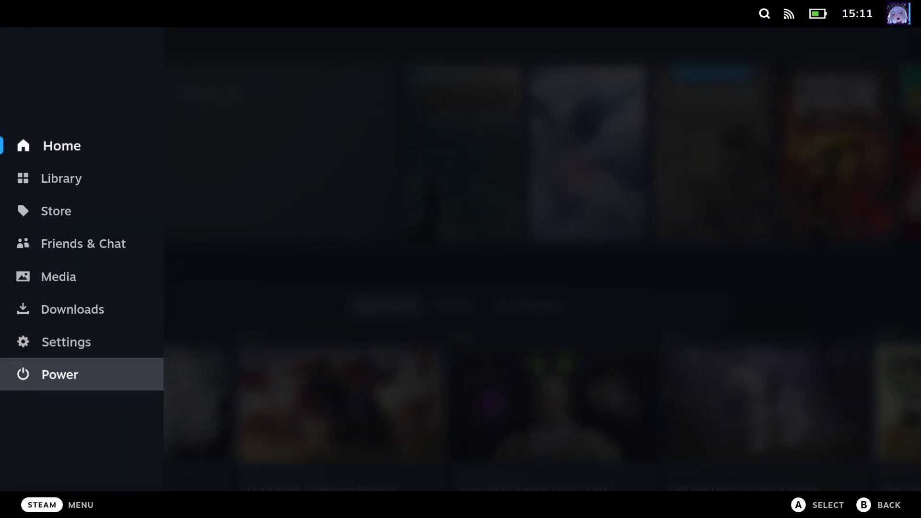
key(Return)
key(Down)
key(Down)
key(Down)
key(Down)
key(Down)
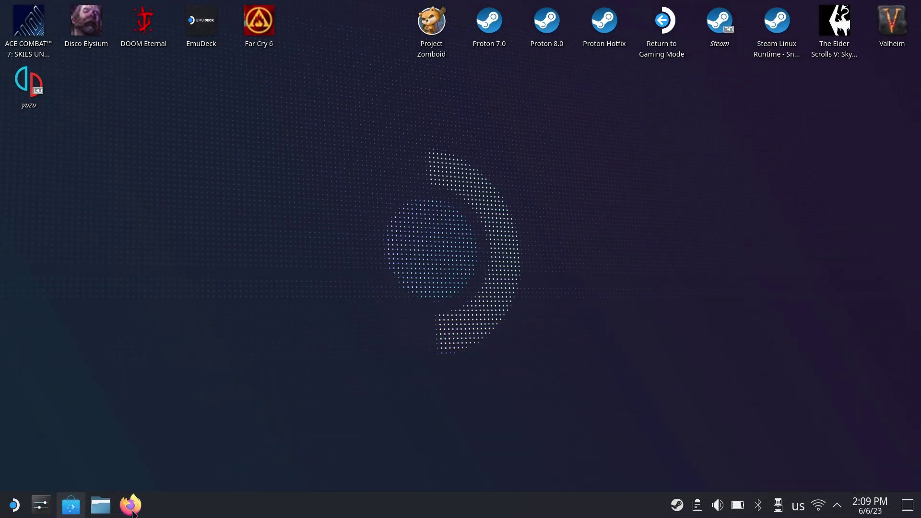
Open the NonSteamLaunchers-On-Steam-Deck GitHub repository in Firefox from the recent browsing history.
click(133, 512)
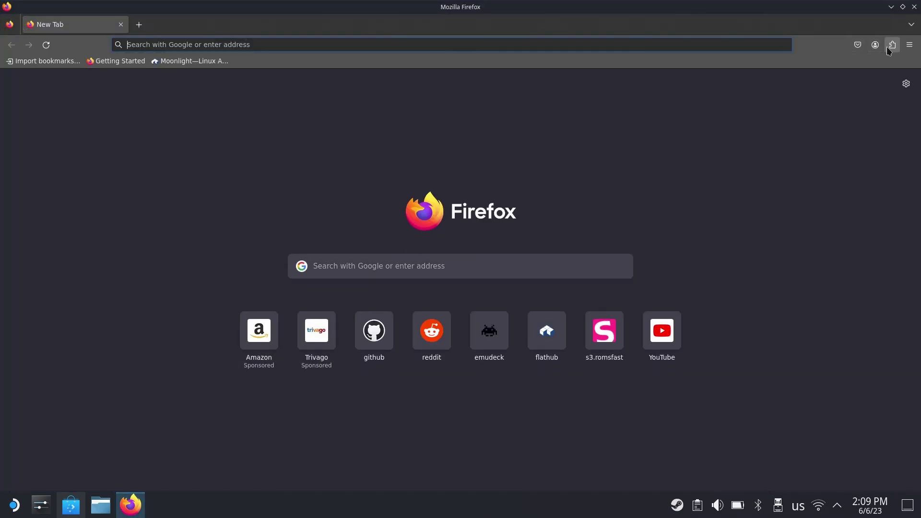
click(909, 44)
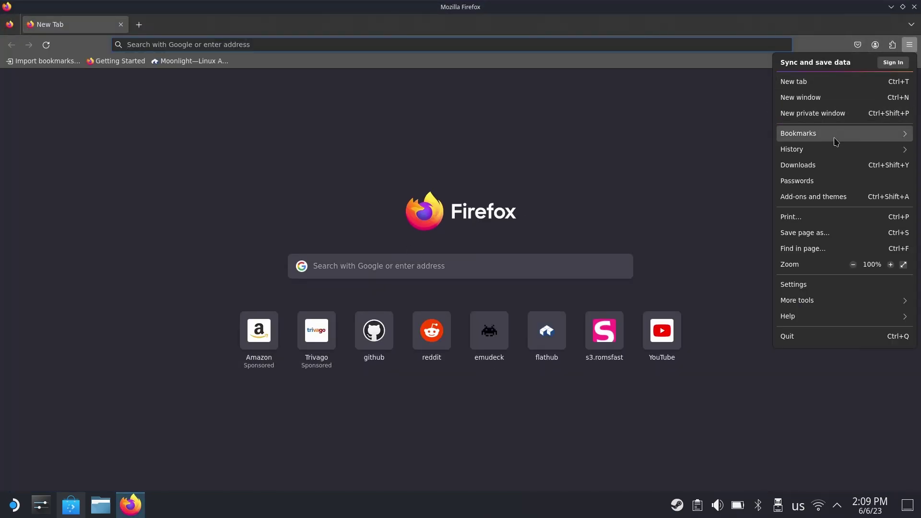
click(825, 154)
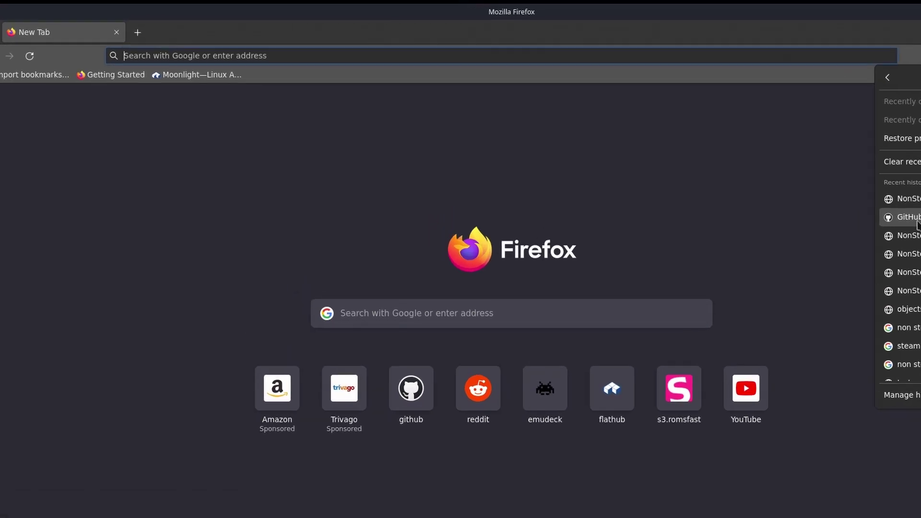
click(914, 219)
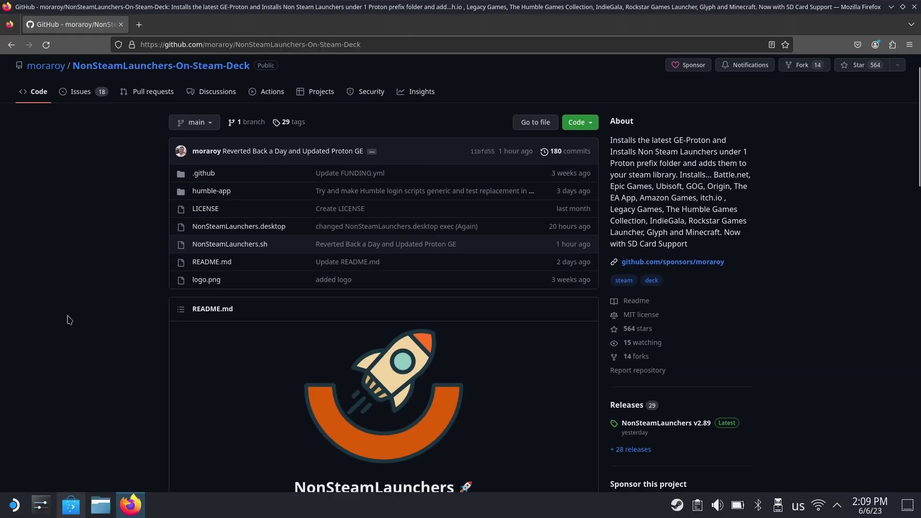
Download the NonSteamLaunchers desktop file from the How to Install section, show it in its folder and close the browser.
scroll(67, 319, down, 5)
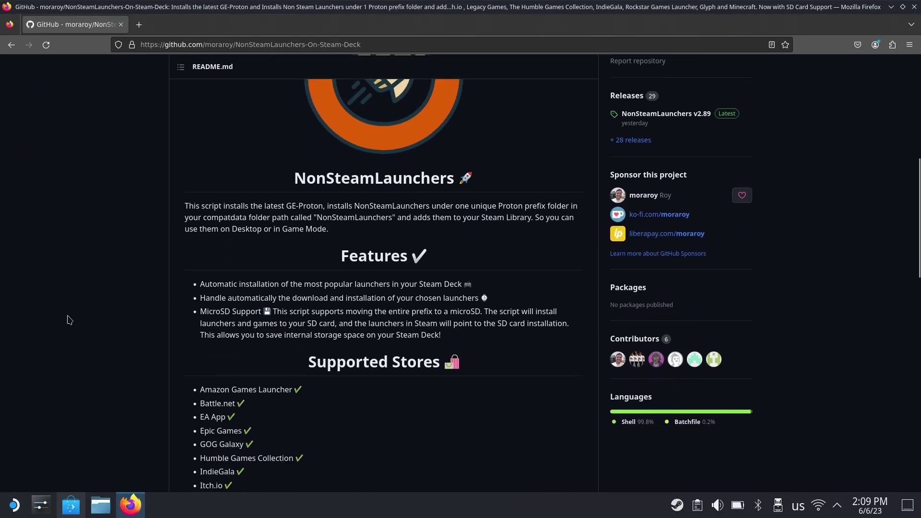
scroll(68, 319, down, 8)
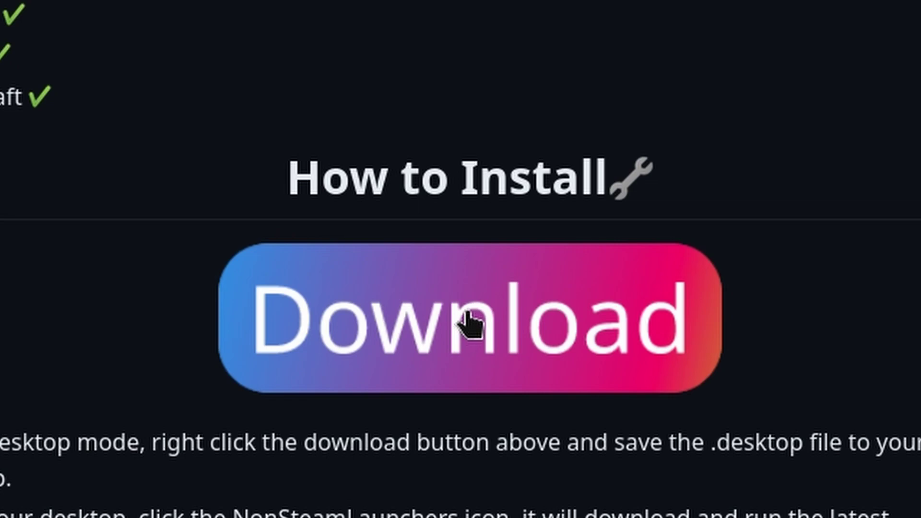
click(465, 317)
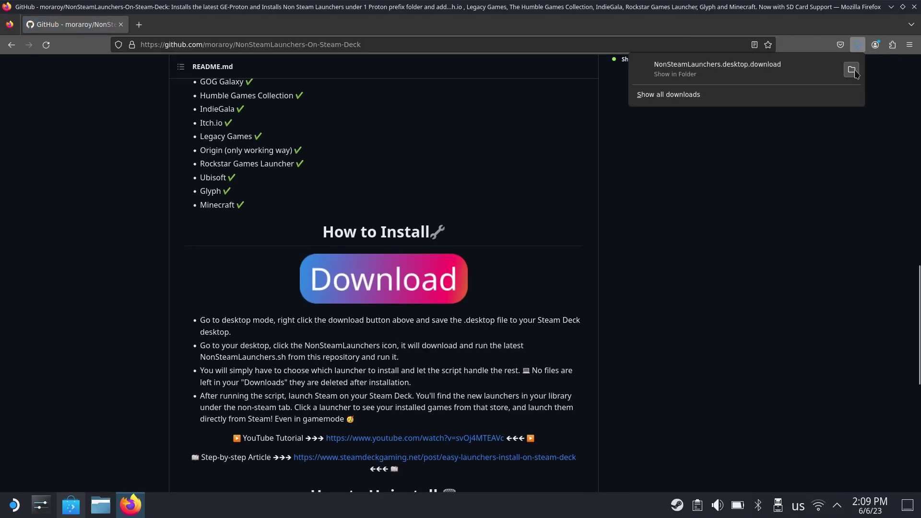
click(869, 90)
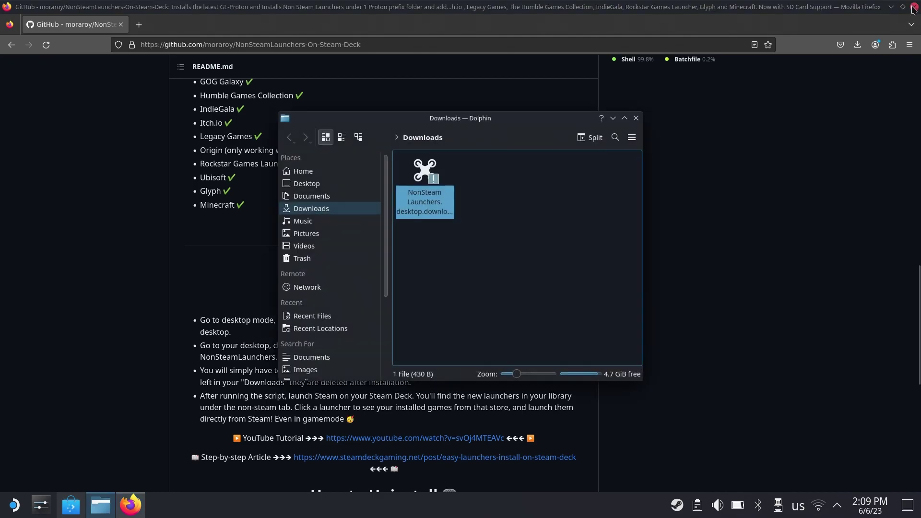
click(913, 7)
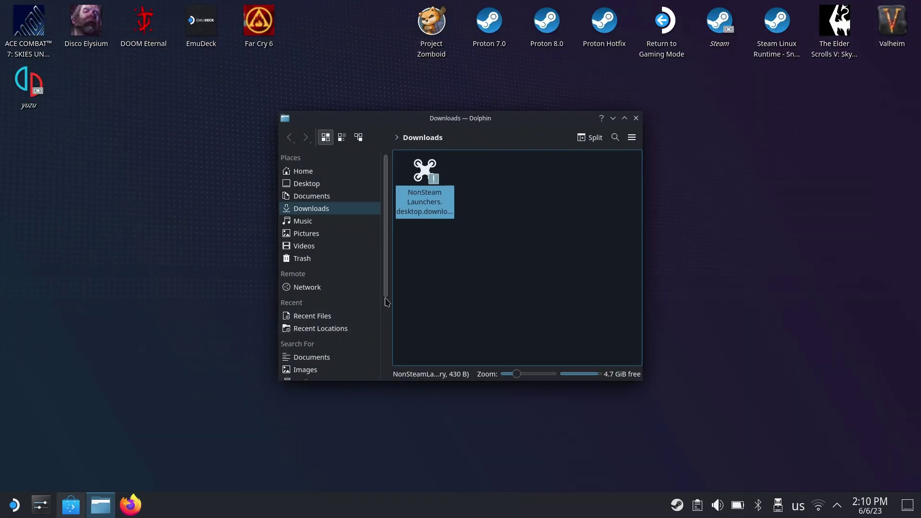
Move the downloaded NonSteamLaunchers file from the Downloads folder onto the desktop and close the file manager.
click(446, 289)
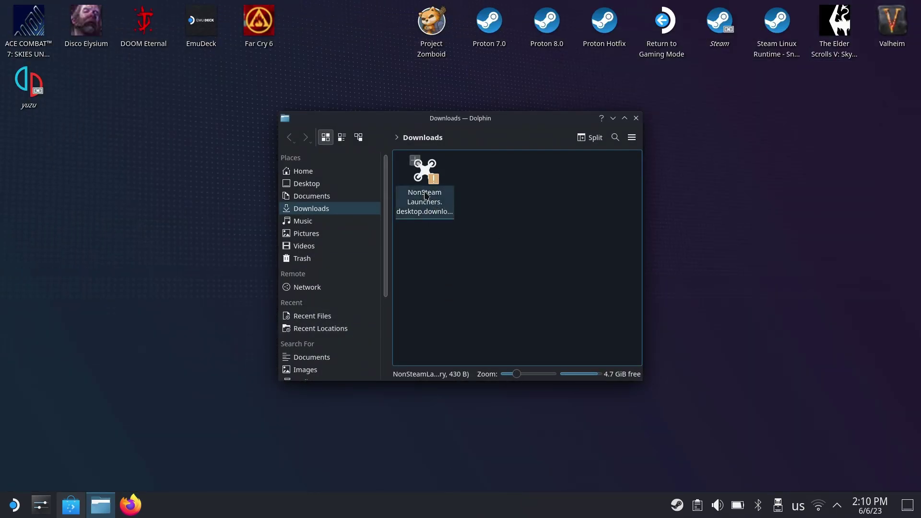
drag(424, 194, 139, 86)
click(173, 91)
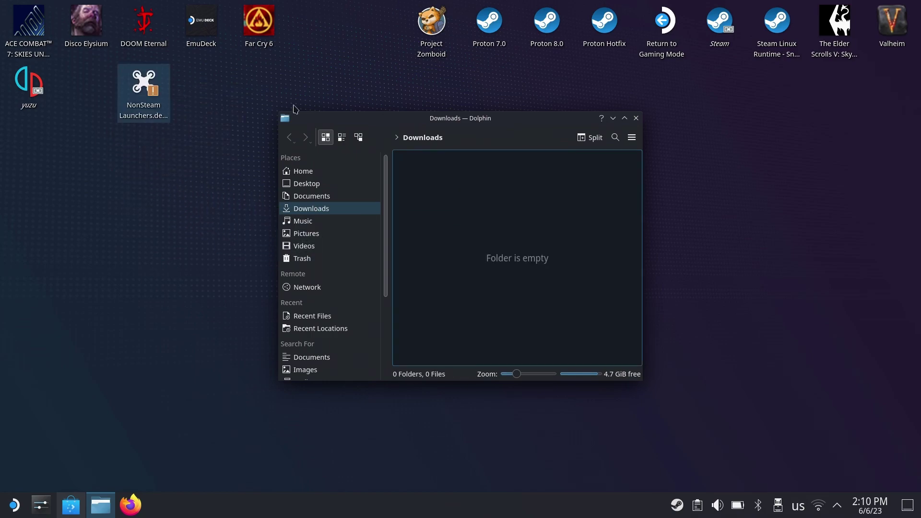
click(636, 118)
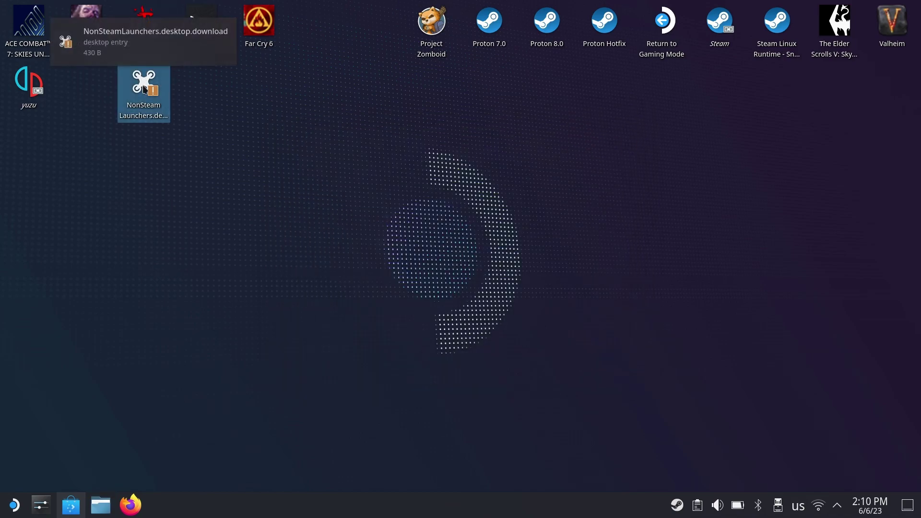
Run NonSteamLaunchers from the desktop, trust the program, and deselect every launcher in the list except Battle.net.
click(144, 89)
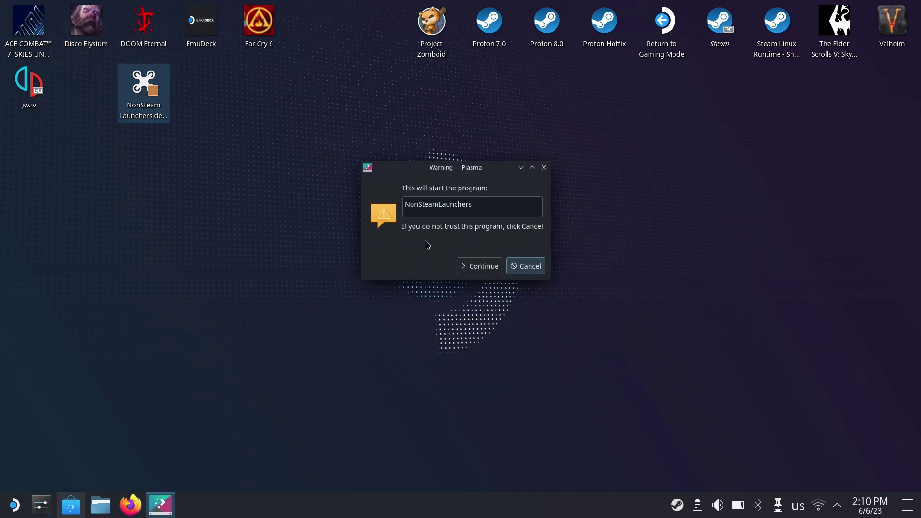
click(466, 270)
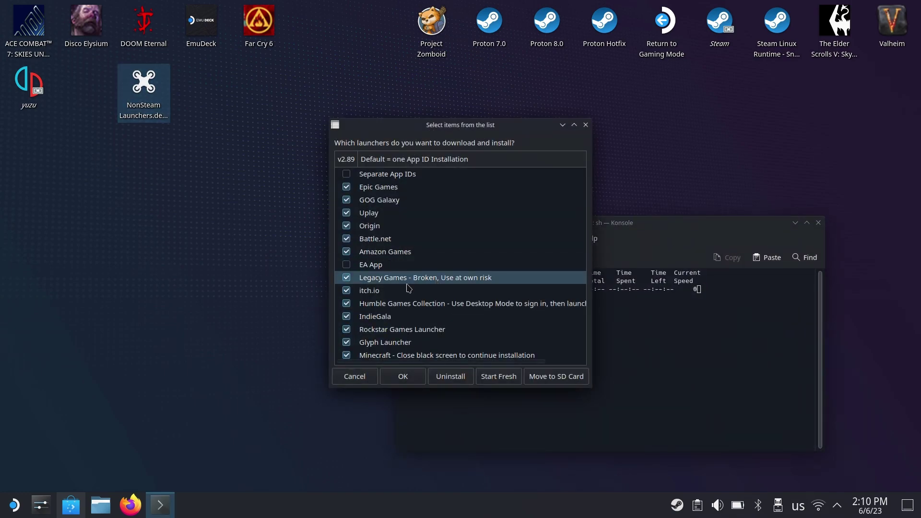
click(346, 187)
click(347, 200)
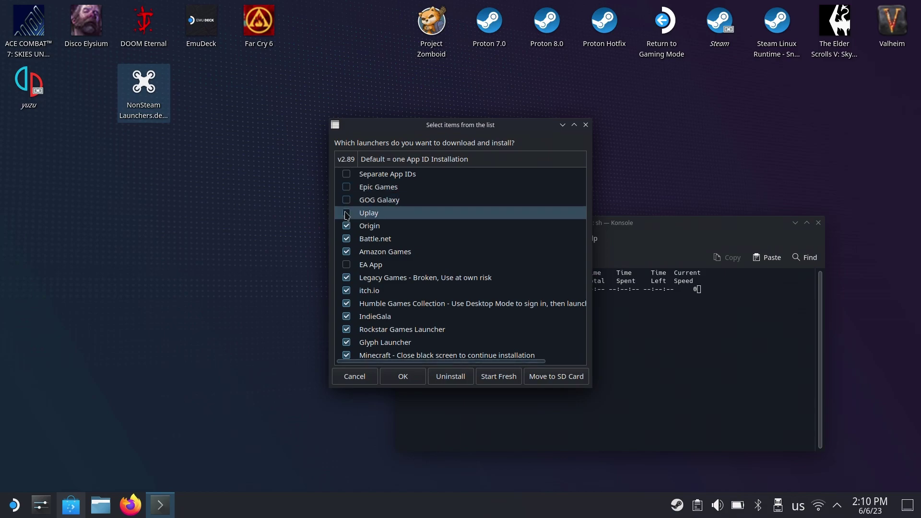
click(346, 225)
click(348, 252)
click(346, 291)
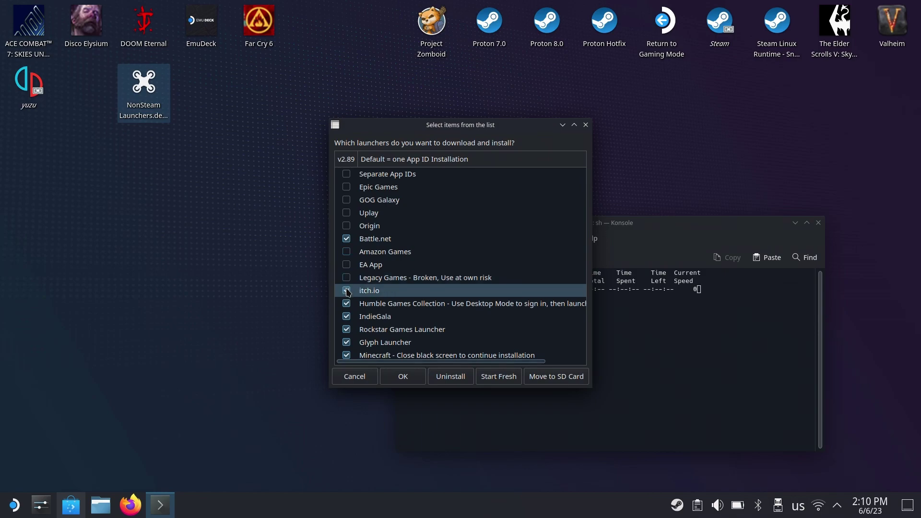
click(346, 303)
click(346, 316)
click(346, 342)
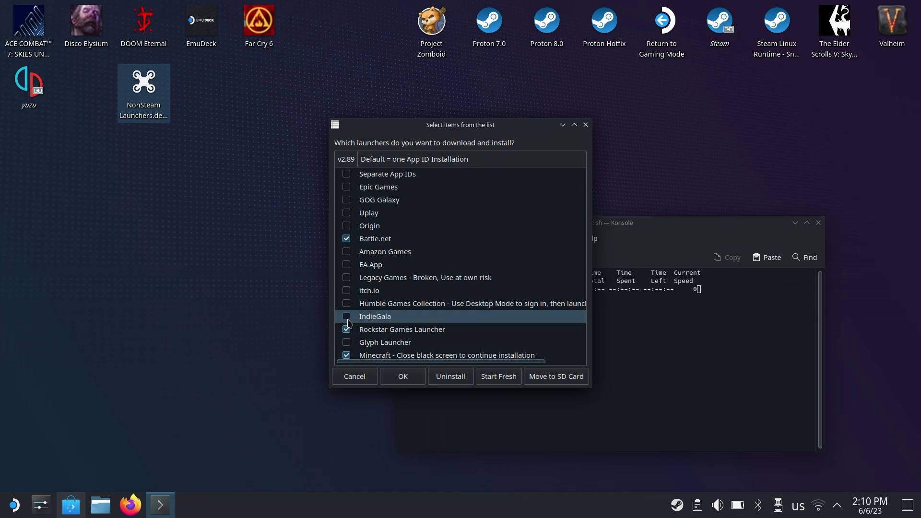
click(346, 329)
click(345, 356)
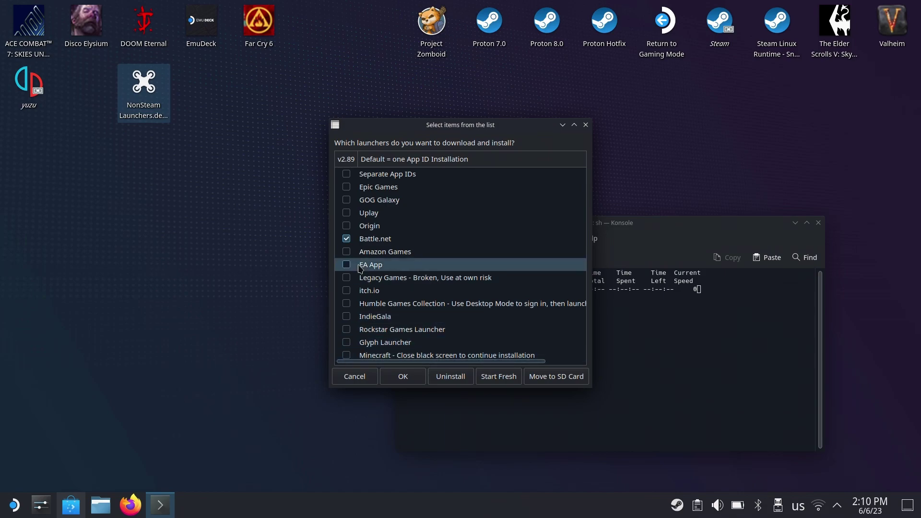
Enable Separate App IDs, install the Battle.net launcher, and dismiss the update status window once installation finishes.
click(347, 178)
click(403, 376)
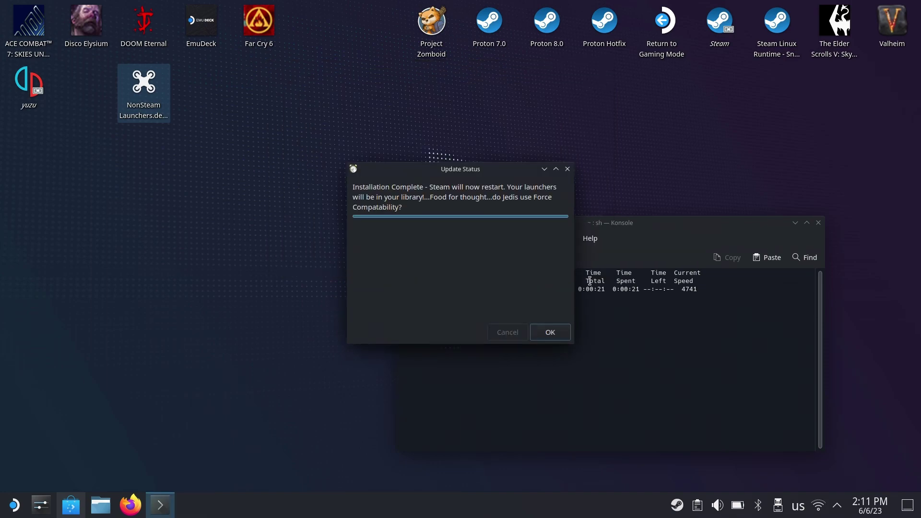
click(550, 335)
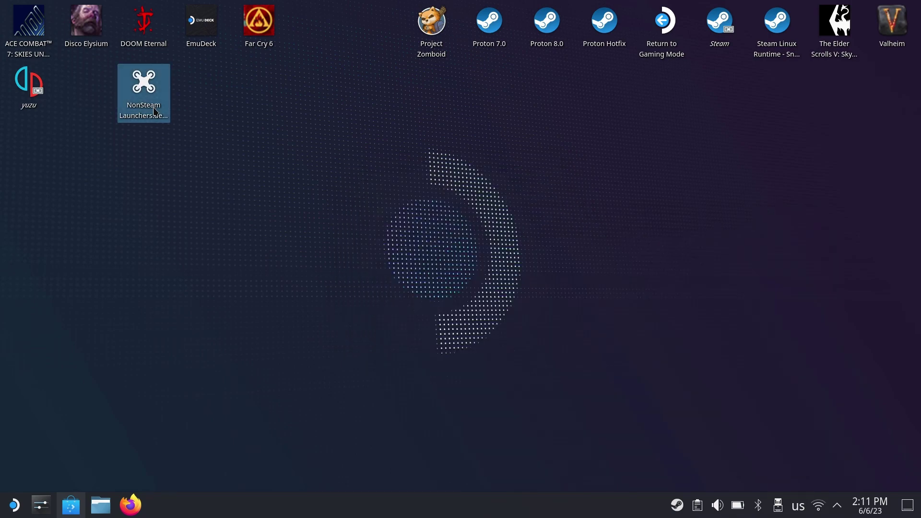
Run NonSteamLaunchers again, enable Separate App IDs, Battle.net and EA App, and open the Move to SD Card selection.
double_click(126, 109)
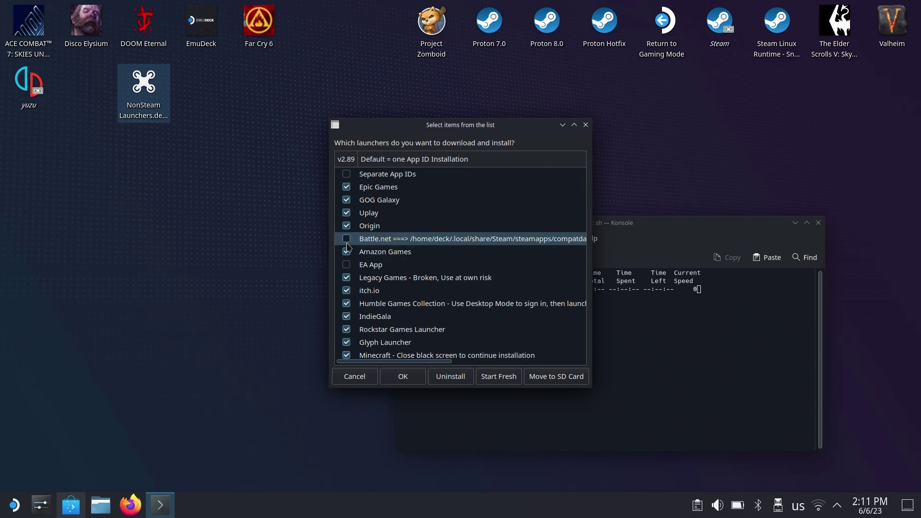
key(space)
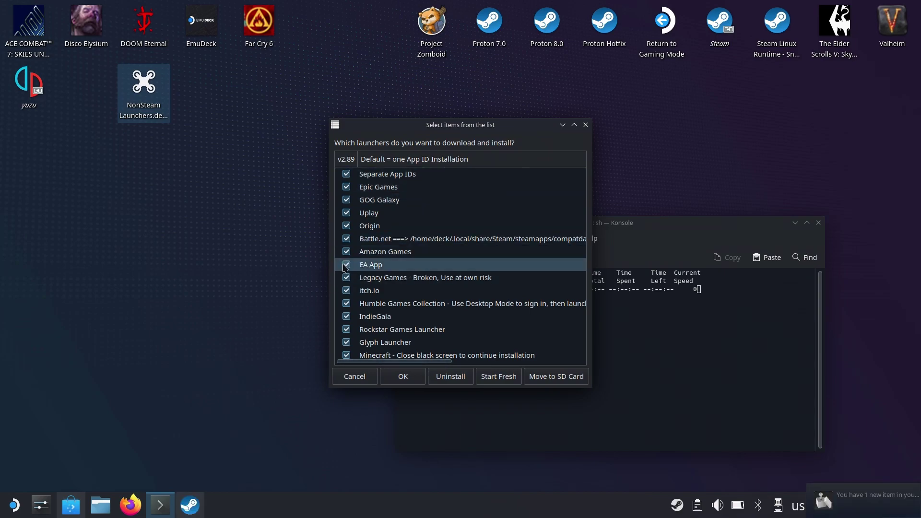
click(559, 377)
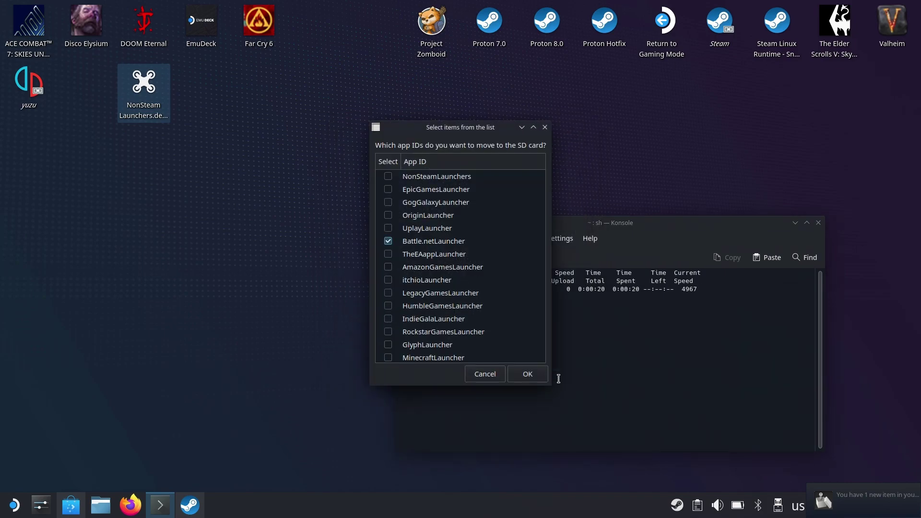
Select NonSteamLaunchers and all the remaining launcher app IDs alongside Battle.netLauncher, move them to the SD card and acknowledge the result.
click(388, 177)
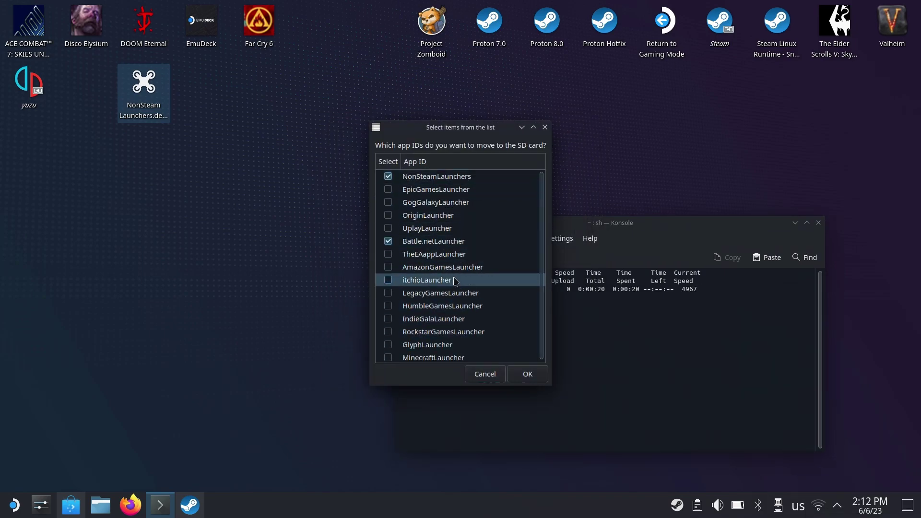
click(388, 357)
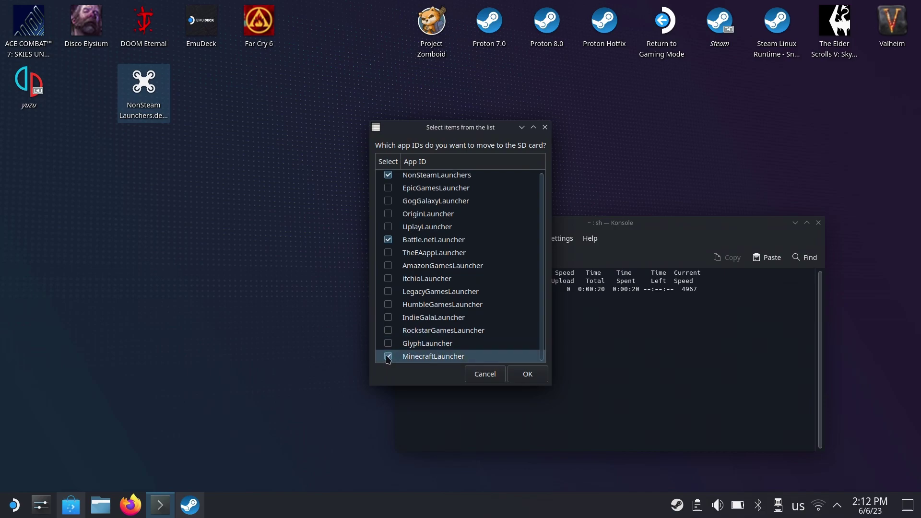
click(388, 343)
click(389, 331)
click(389, 319)
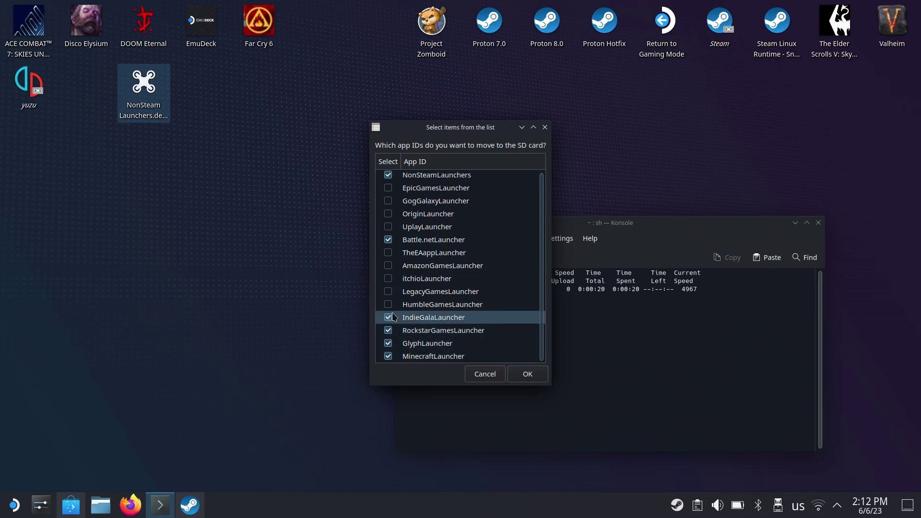
click(390, 305)
click(389, 292)
click(389, 279)
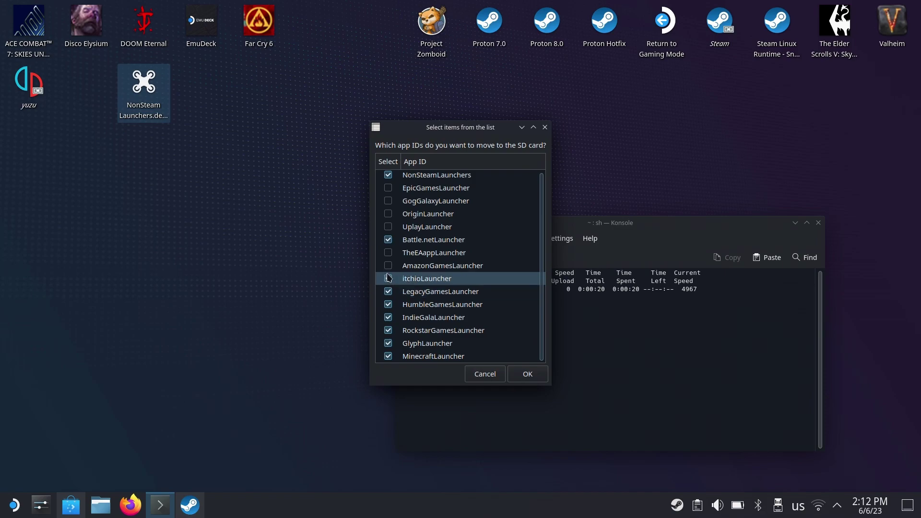
click(389, 267)
click(388, 253)
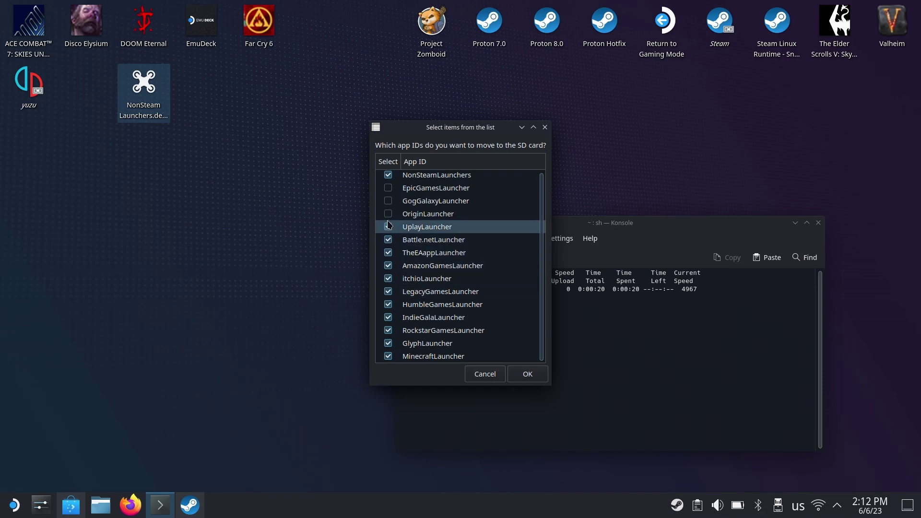
click(388, 226)
click(388, 214)
click(388, 200)
click(389, 187)
click(529, 373)
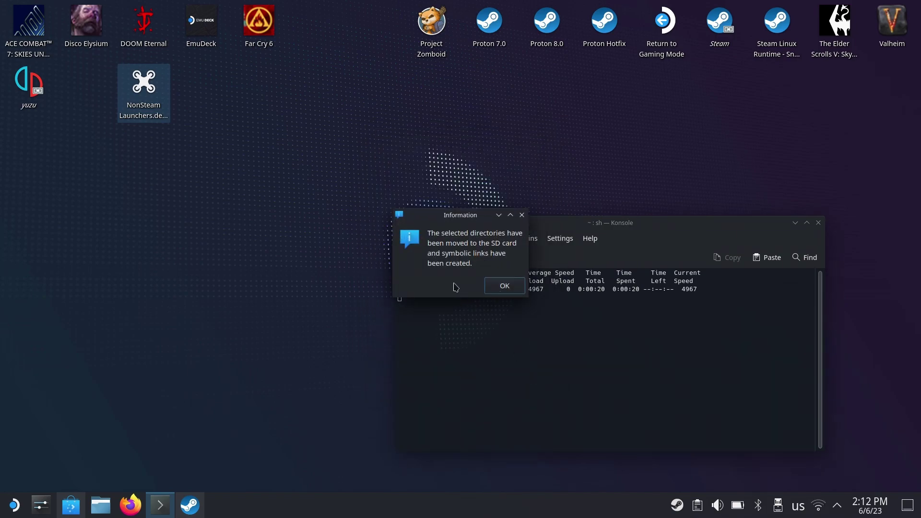
click(501, 287)
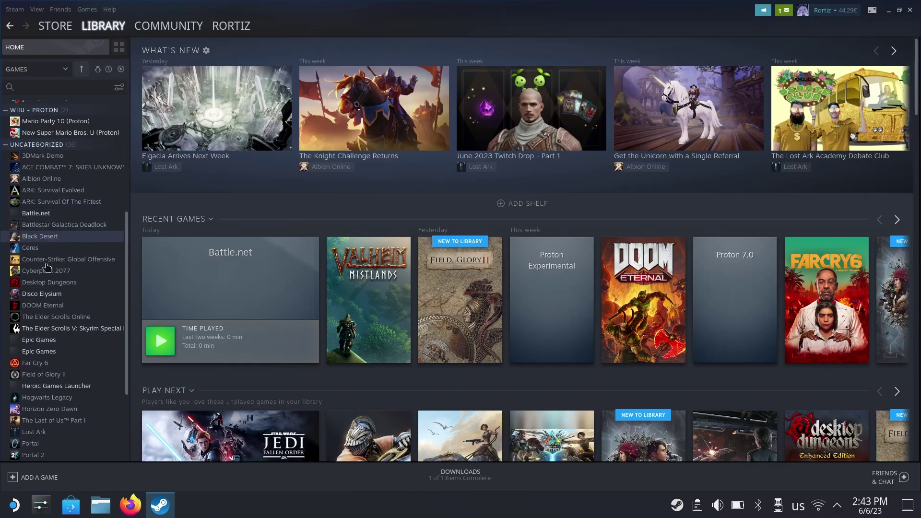
Open the Battle.net entry in the Steam library.
click(48, 214)
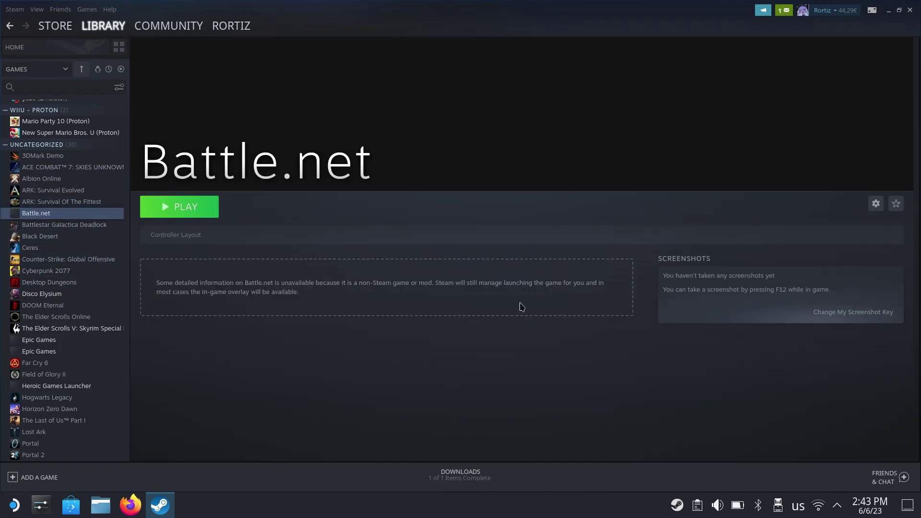
Check the Compatibility setting in the Battle.net entry's properties, then close the properties.
click(876, 203)
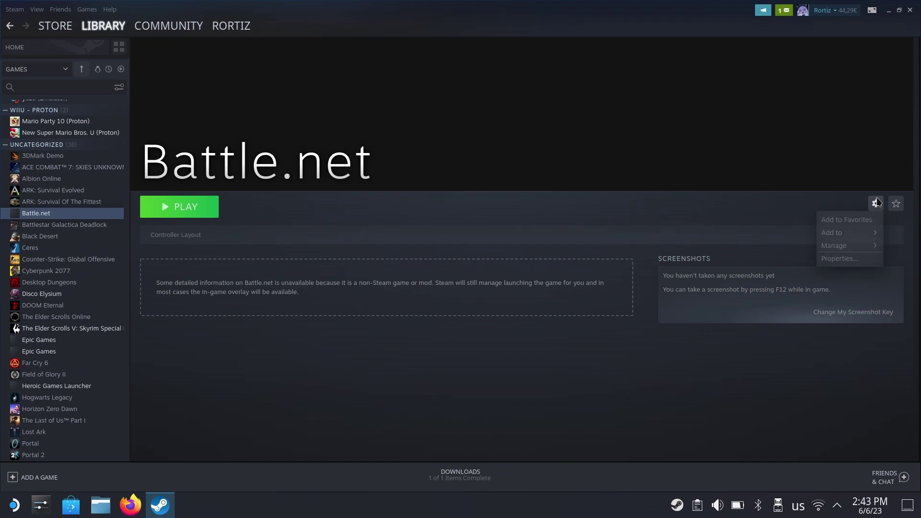
click(846, 259)
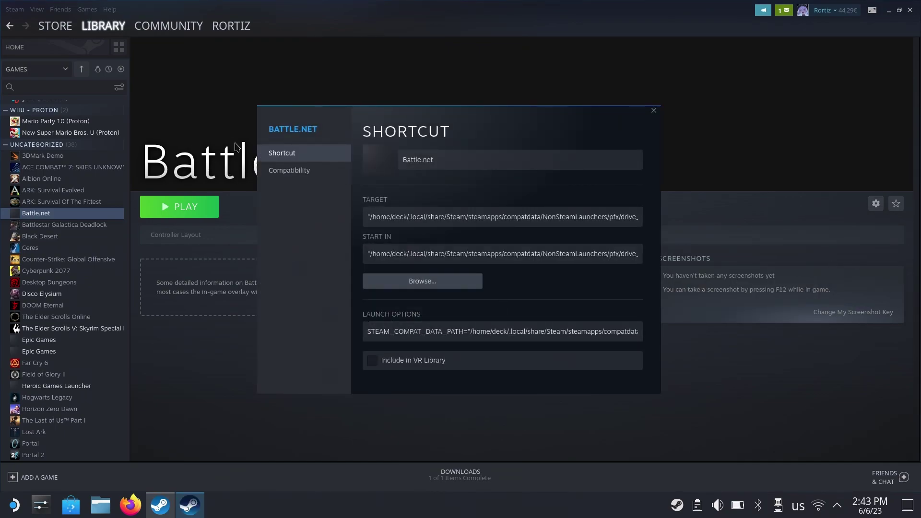
click(298, 171)
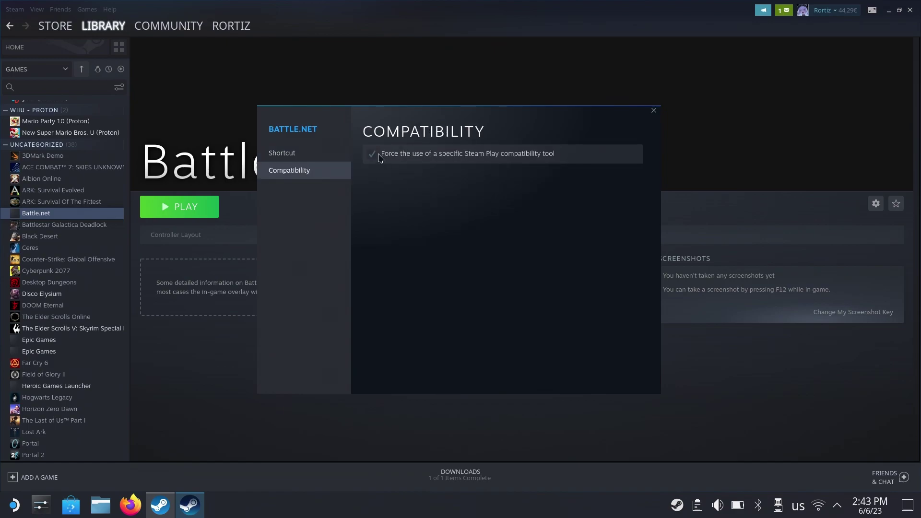
click(655, 111)
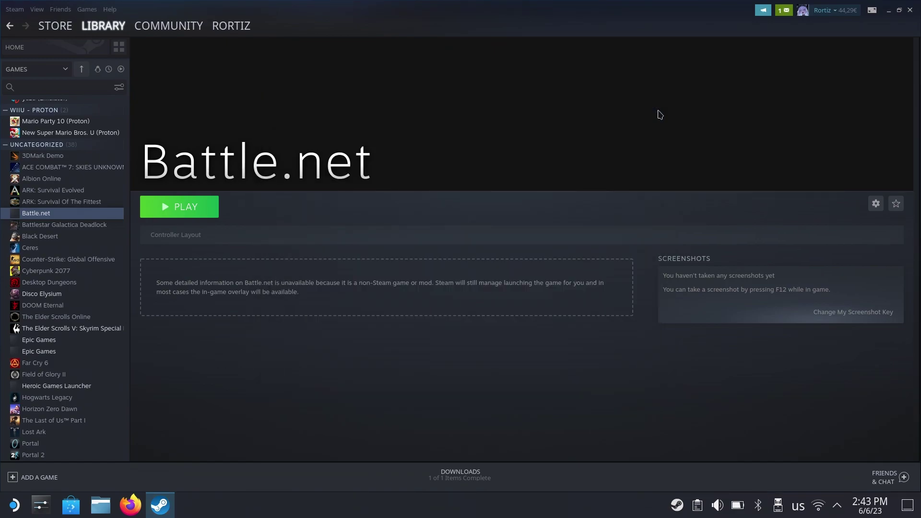
Launch Battle.net from its Steam library entry and close the Steam library window.
click(187, 213)
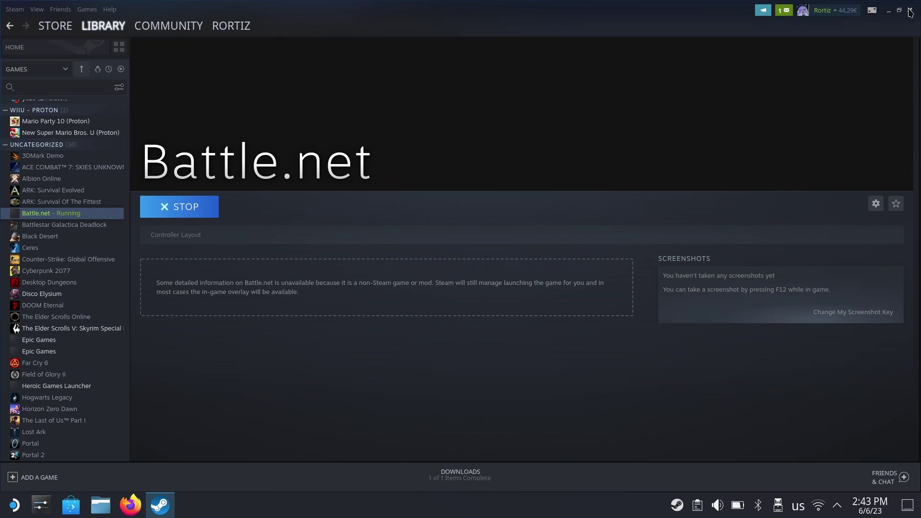
click(910, 11)
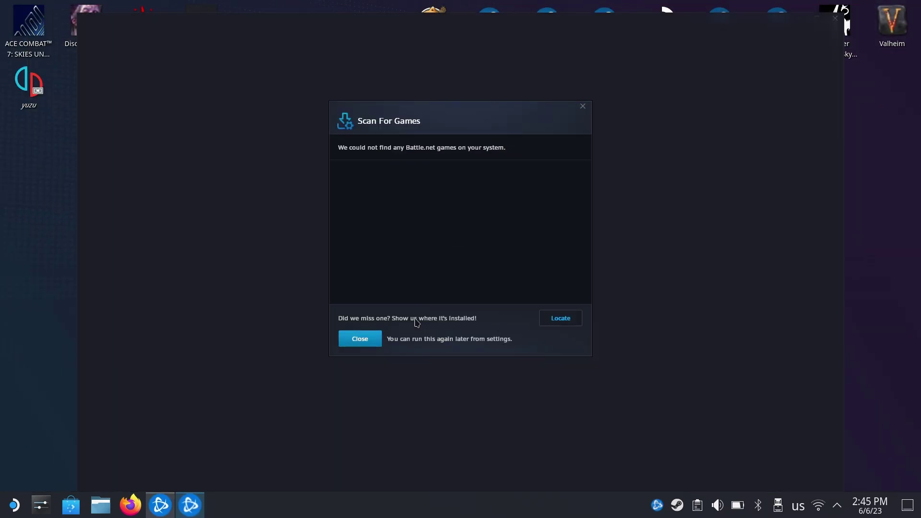
Dismiss Battle.net's What's New and Scan For Games windows and skip the welcome tour.
key(Return)
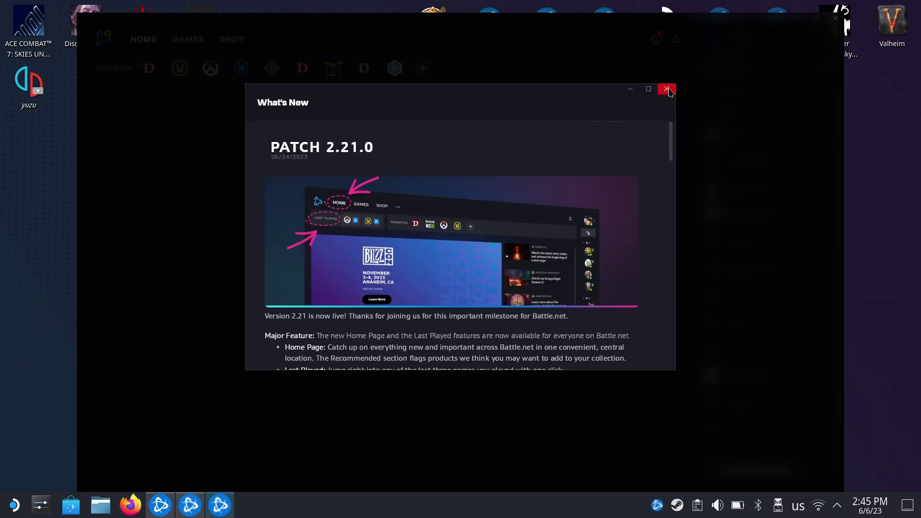
click(667, 90)
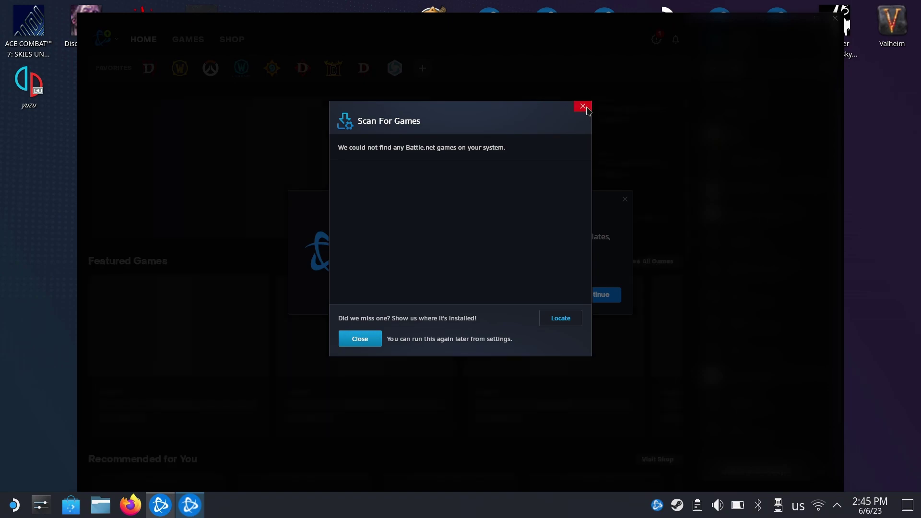
click(359, 340)
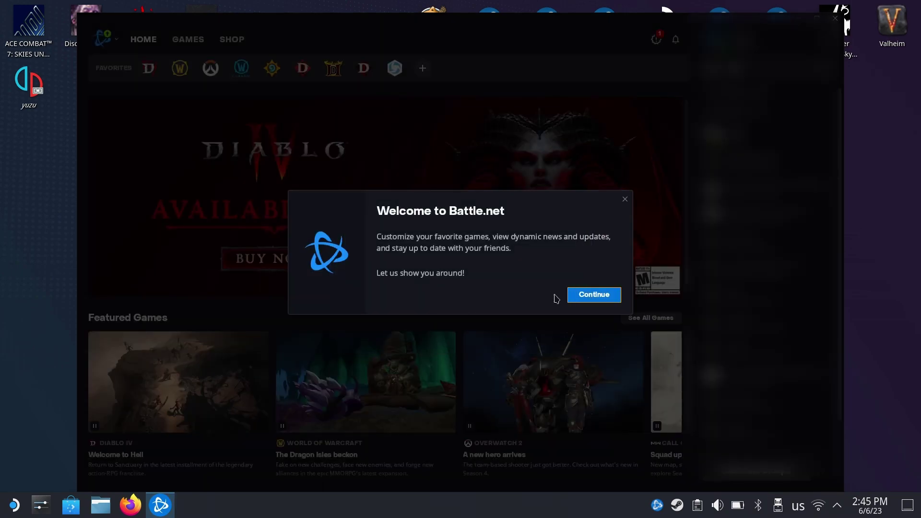
click(587, 294)
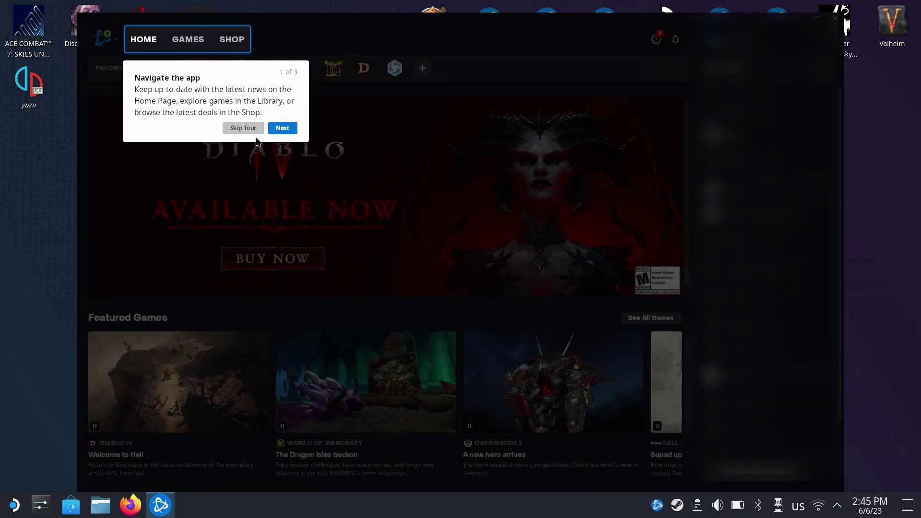
click(246, 127)
click(224, 125)
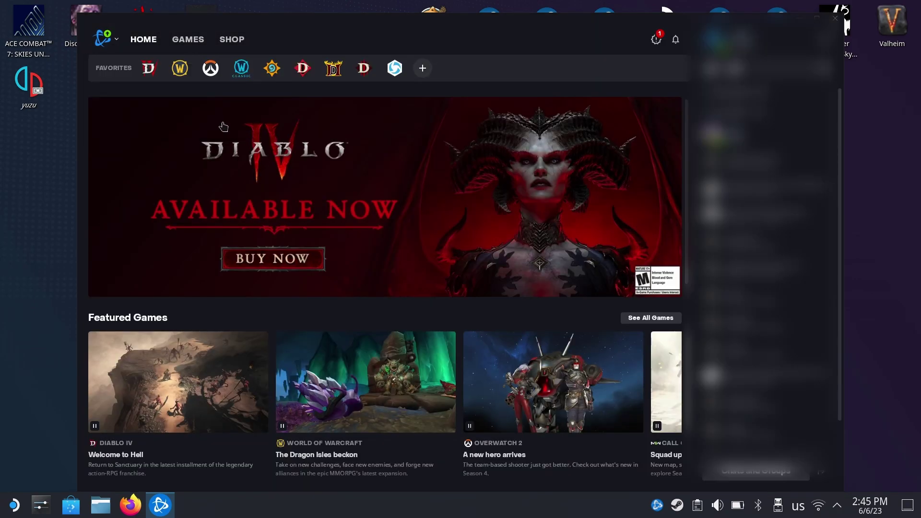
Start installing Diablo IV in the default folder with High-Resolution Assets deselected.
click(148, 69)
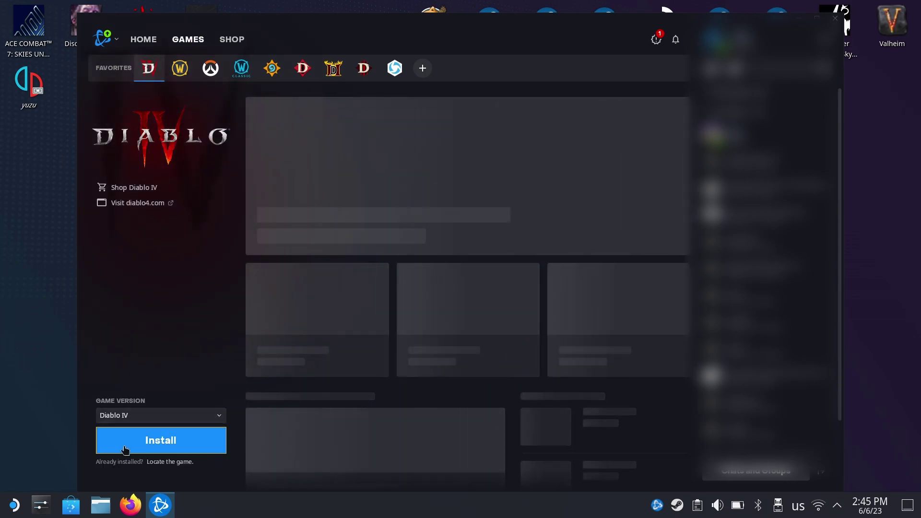
click(125, 448)
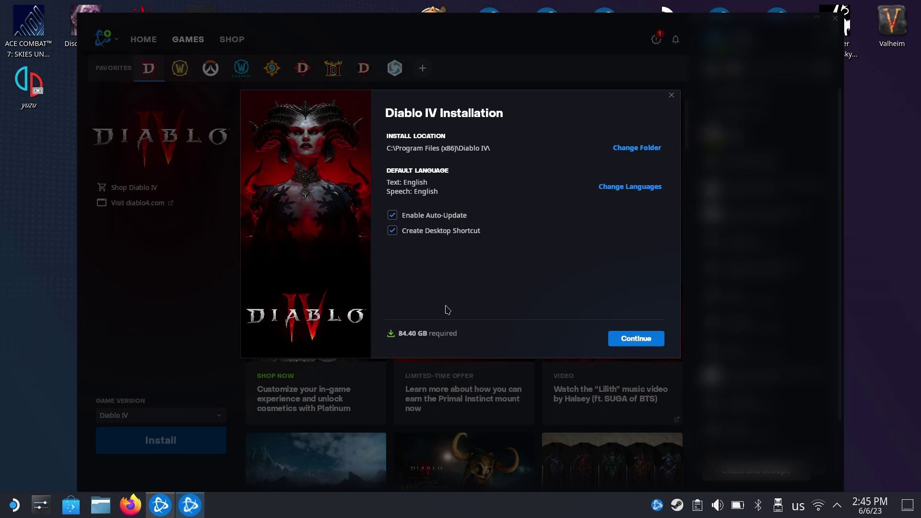
key(Tab)
click(625, 341)
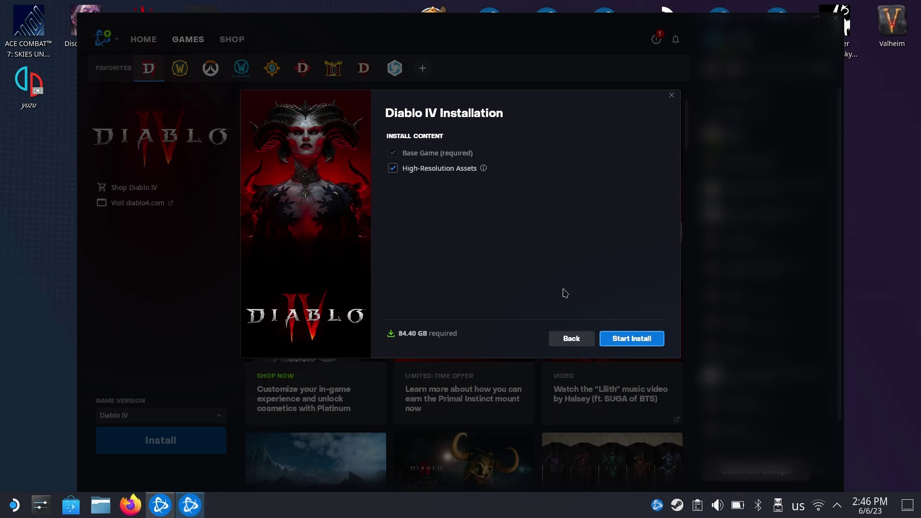
click(391, 171)
click(638, 339)
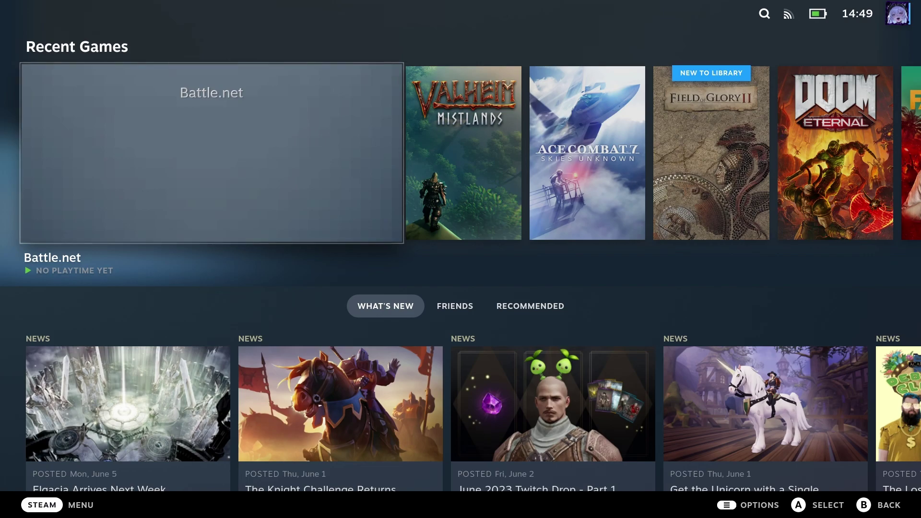
Open the Battle.net entry from Recent Games in the Steam Deck's Gaming Mode.
key(Return)
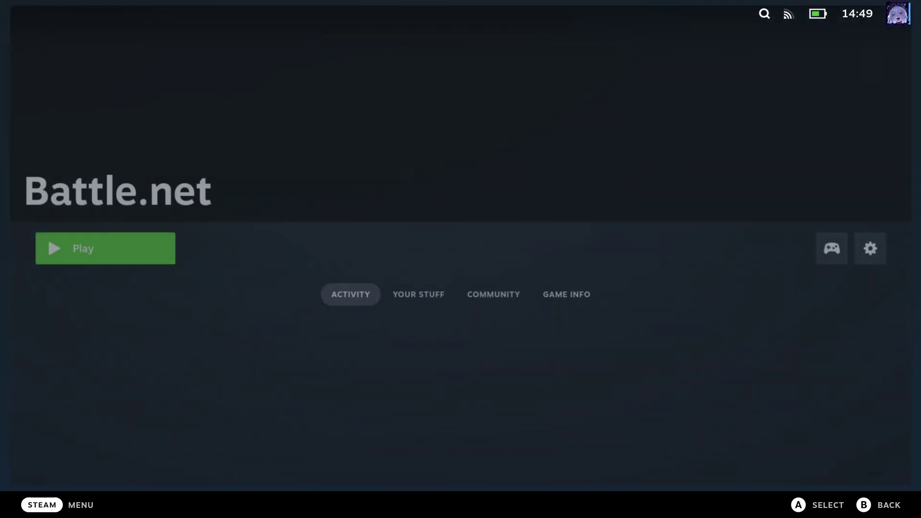